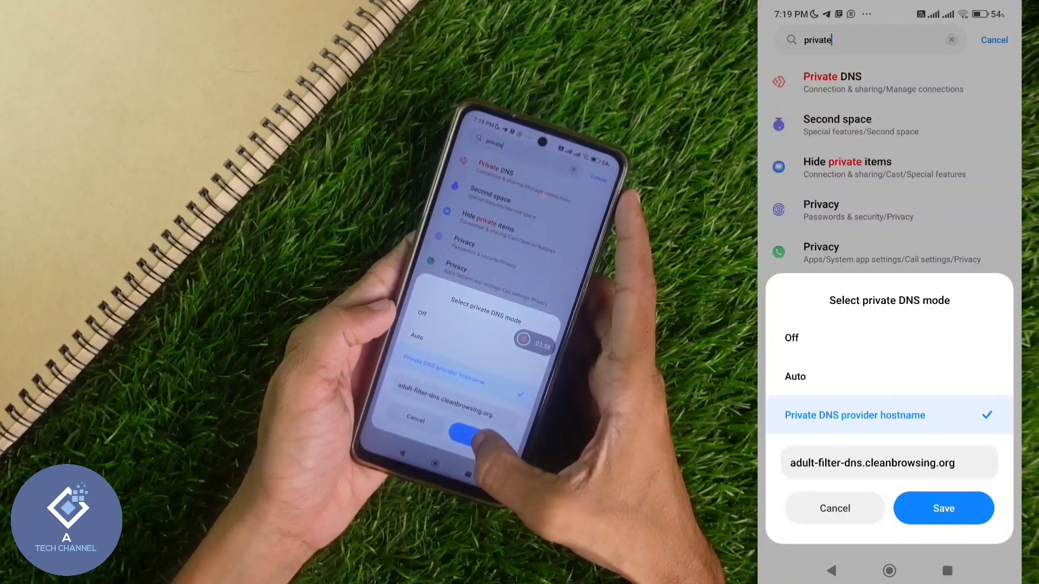
Step: Save adult-filter-dns.cleanbrowsing.org as the Private DNS provider hostname
{"action": "left_click", "coordinate": [943, 508]}
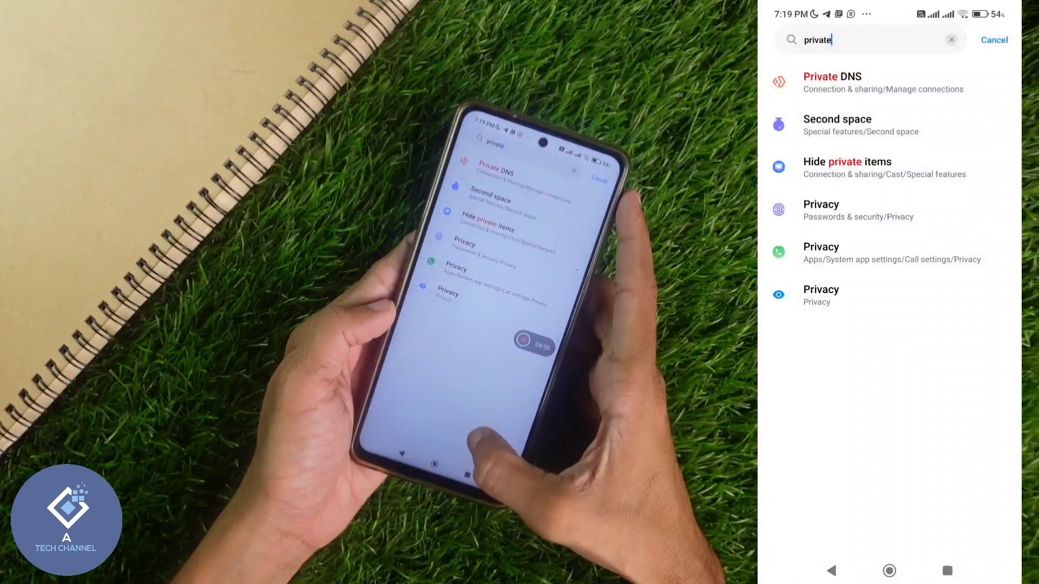
Step: Rerun the adult-term Google search in Brave, now showing only news articles
{"action": "left_click", "coordinate": [889, 571]}
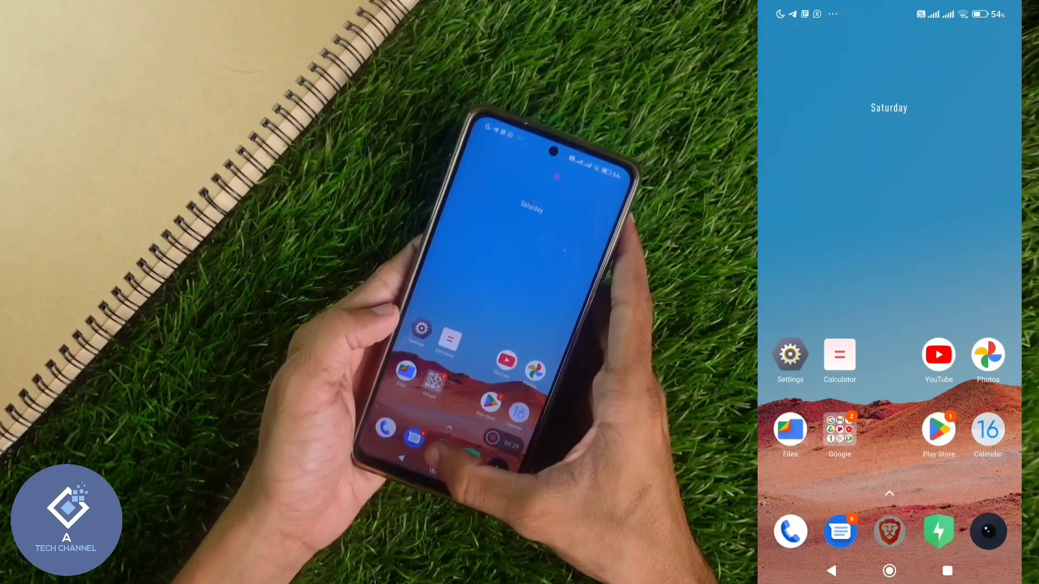
{"action": "left_click", "coordinate": [889, 532]}
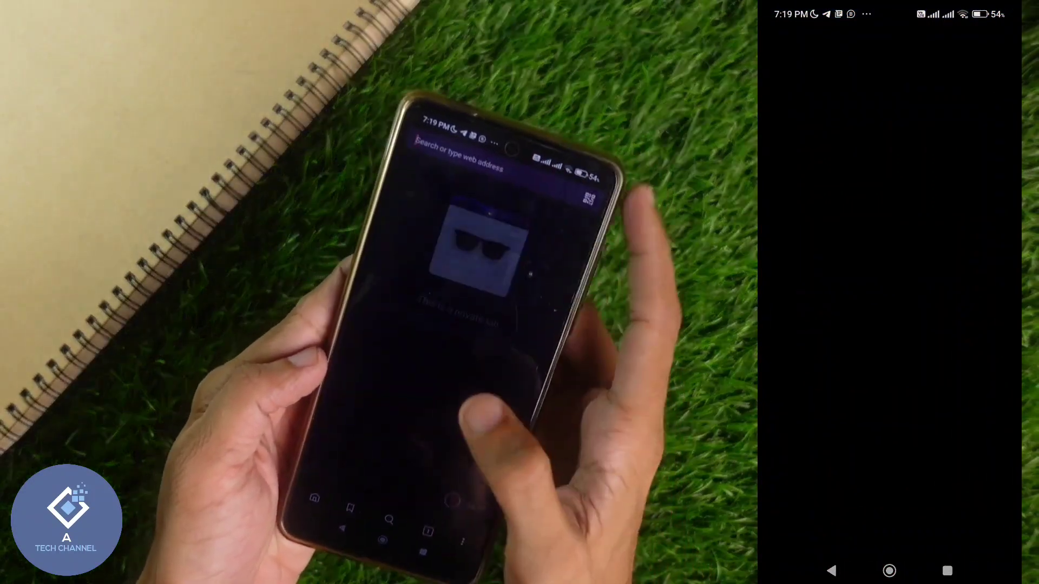
{"action": "type", "text": "pon"}
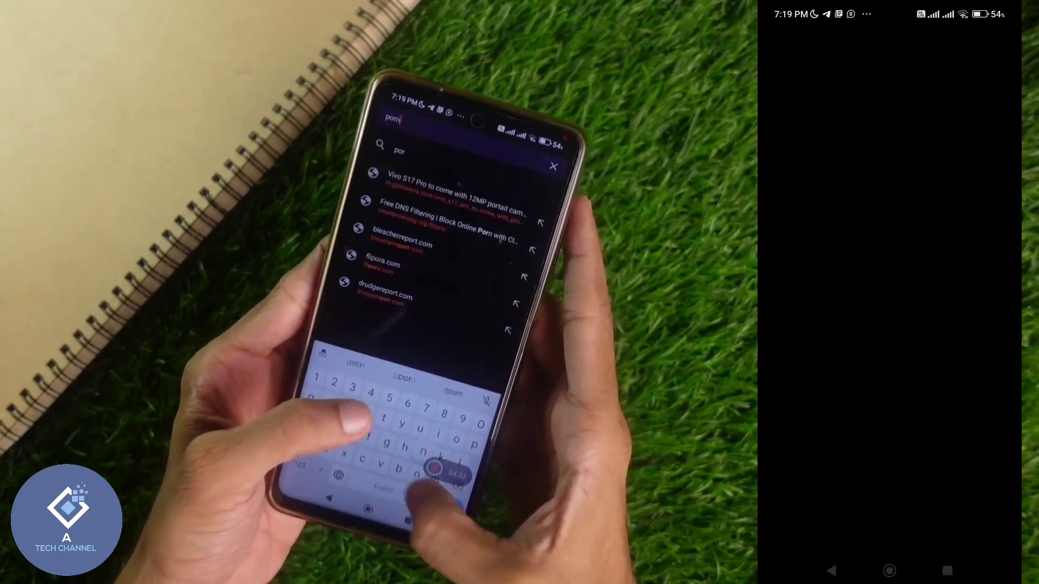
{"action": "key", "text": "Return"}
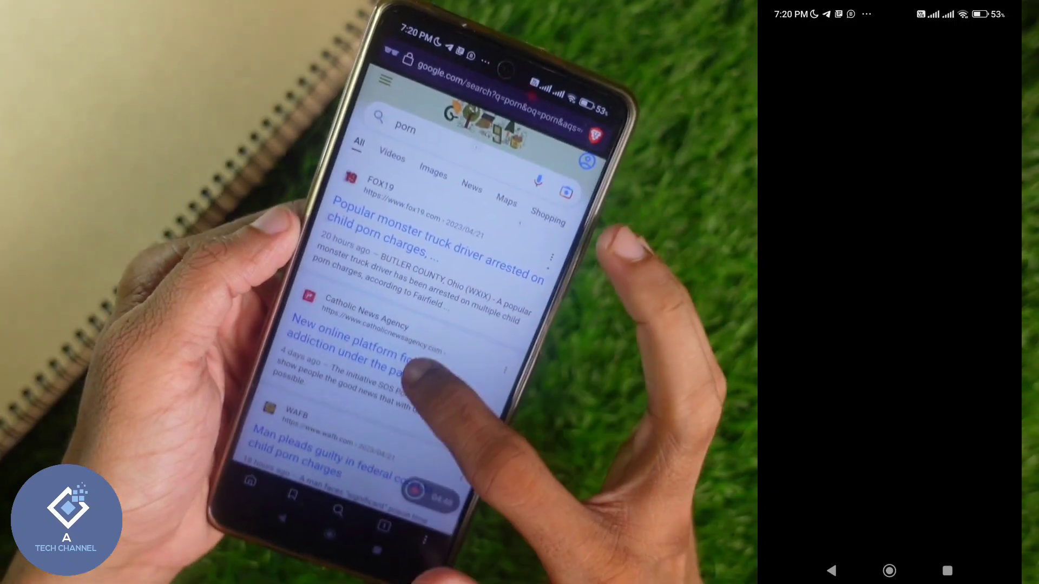
{"action": "scroll", "coordinate": [423, 373], "scroll_direction": "down", "scroll_amount": 2}
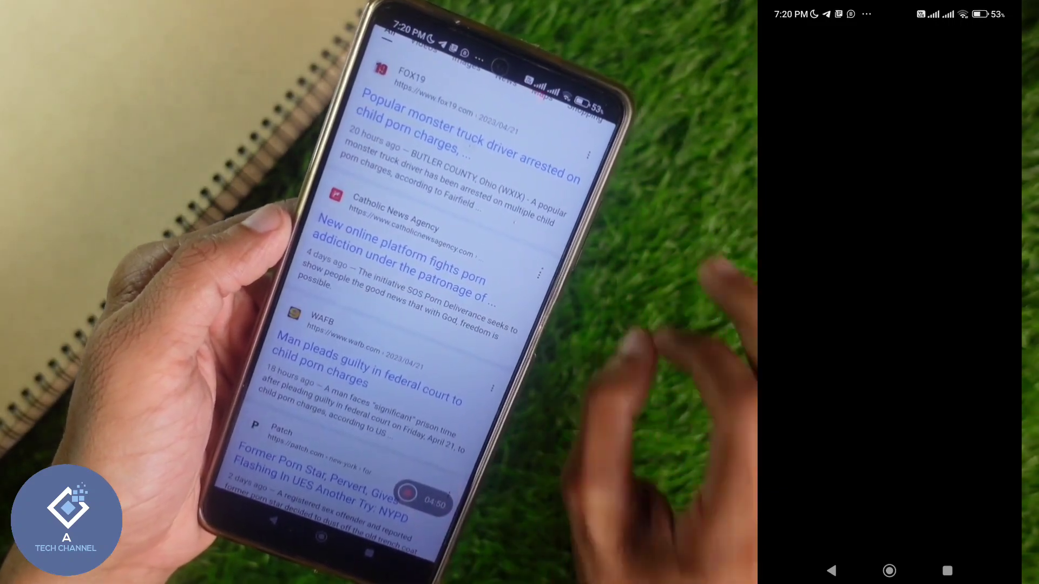